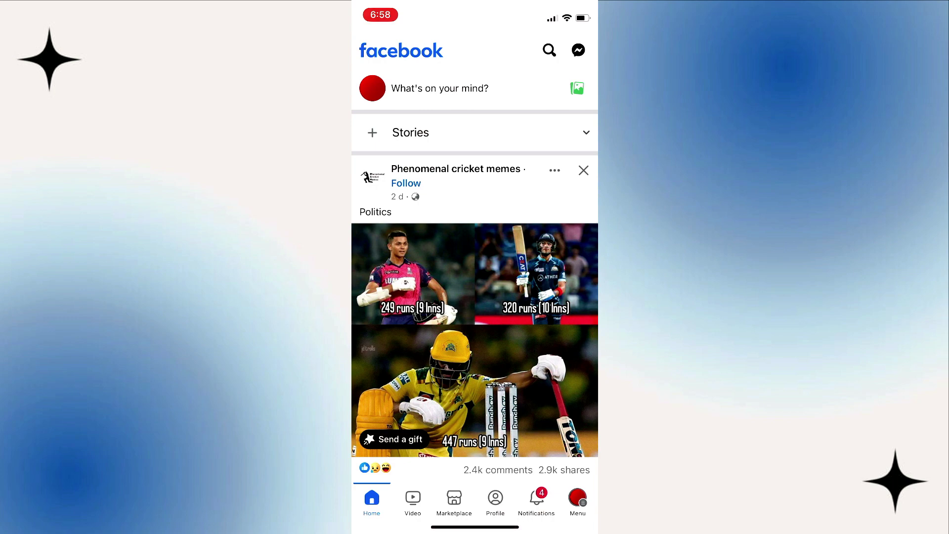
{"action": "scroll", "coordinate": [475, 297], "scroll_direction": "down", "scroll_amount": 5}
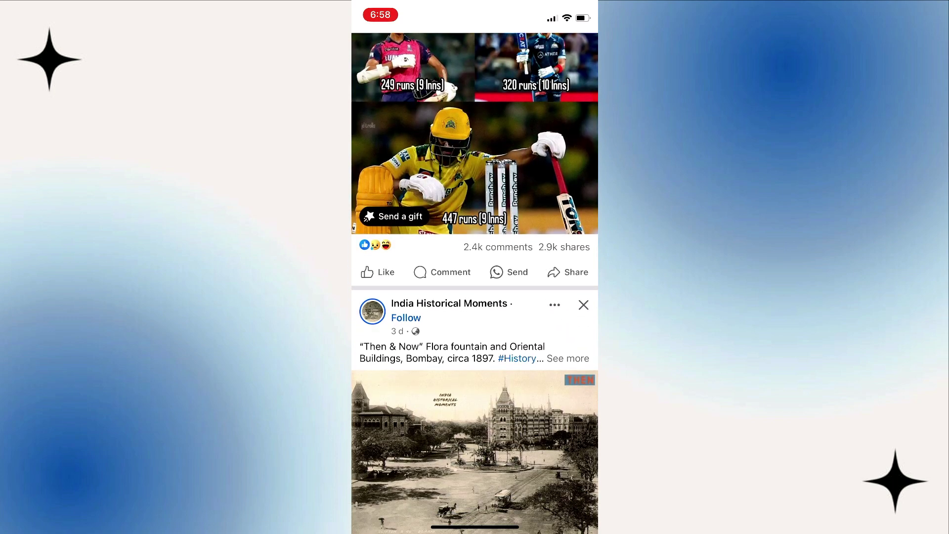
{"action": "scroll", "coordinate": [475, 297], "scroll_direction": "up", "scroll_amount": 5}
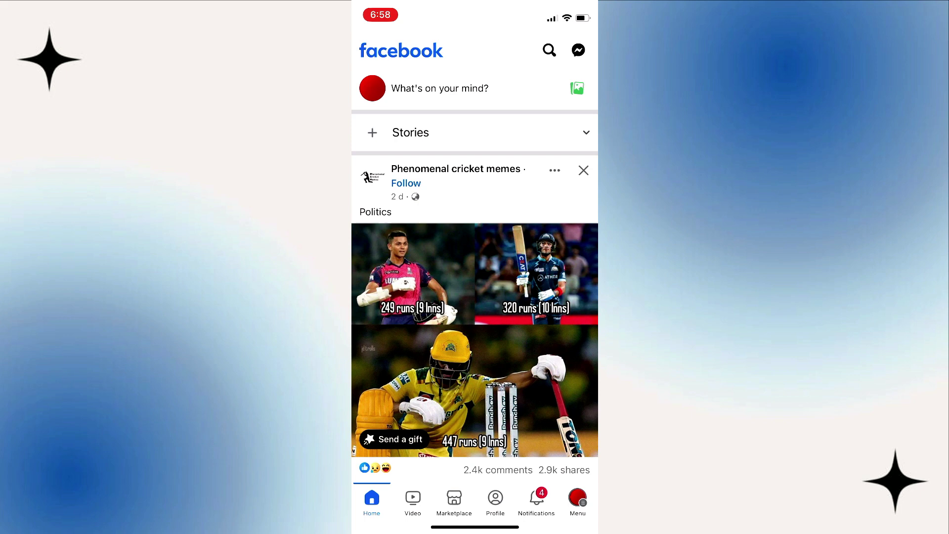
Switch from the news feed to the Menu page to reach Settings & Privacy.
{"action": "left_click", "coordinate": [577, 499]}
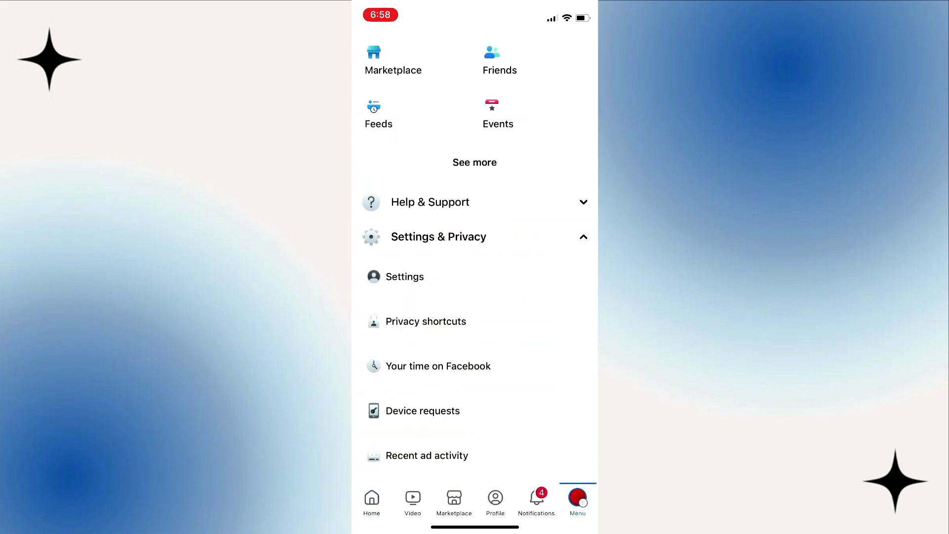
{"action": "scroll", "coordinate": [475, 276], "scroll_direction": "up", "scroll_amount": 5}
{"action": "scroll", "coordinate": [475, 297], "scroll_direction": "down", "scroll_amount": 5}
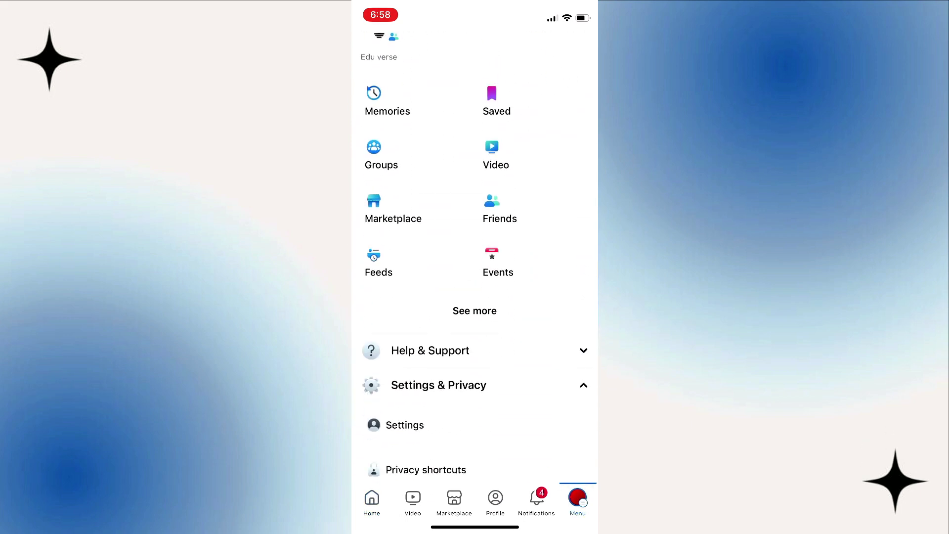
{"action": "scroll", "coordinate": [474, 296], "scroll_direction": "down", "scroll_amount": 1}
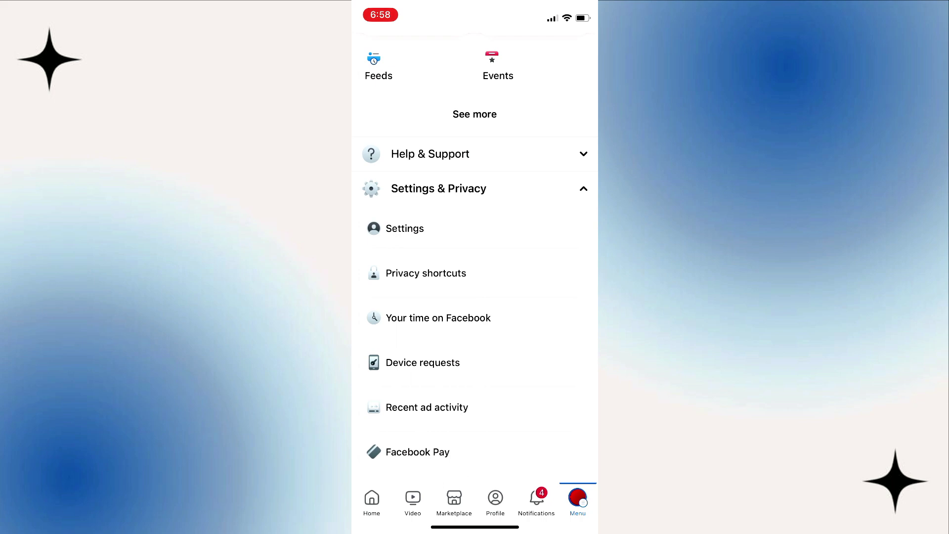
Go from Settings & Privacy to the Activity log under Your activity.
{"action": "left_click", "coordinate": [405, 228]}
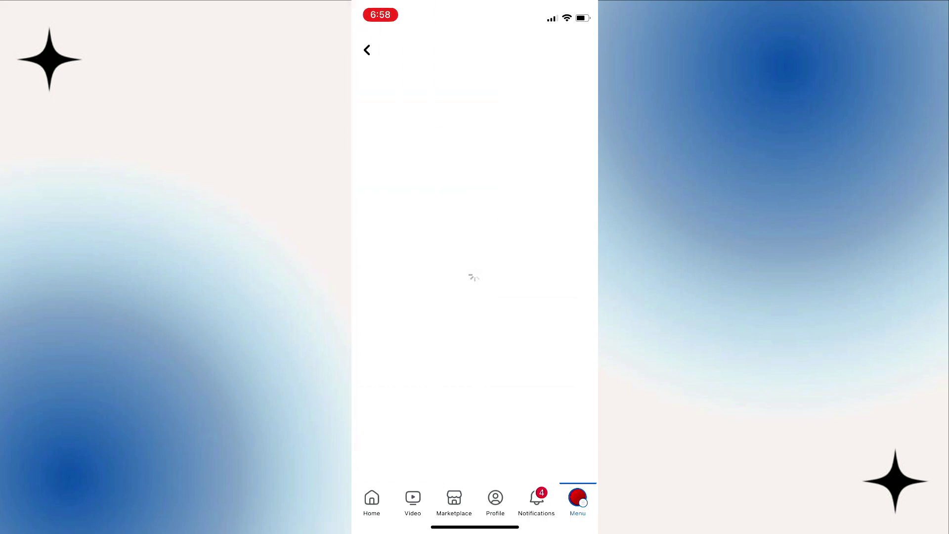
{"action": "scroll", "coordinate": [475, 297], "scroll_direction": "down", "scroll_amount": 1}
{"action": "scroll", "coordinate": [475, 297], "scroll_direction": "down", "scroll_amount": 3}
{"action": "scroll", "coordinate": [474, 296], "scroll_direction": "down", "scroll_amount": 3}
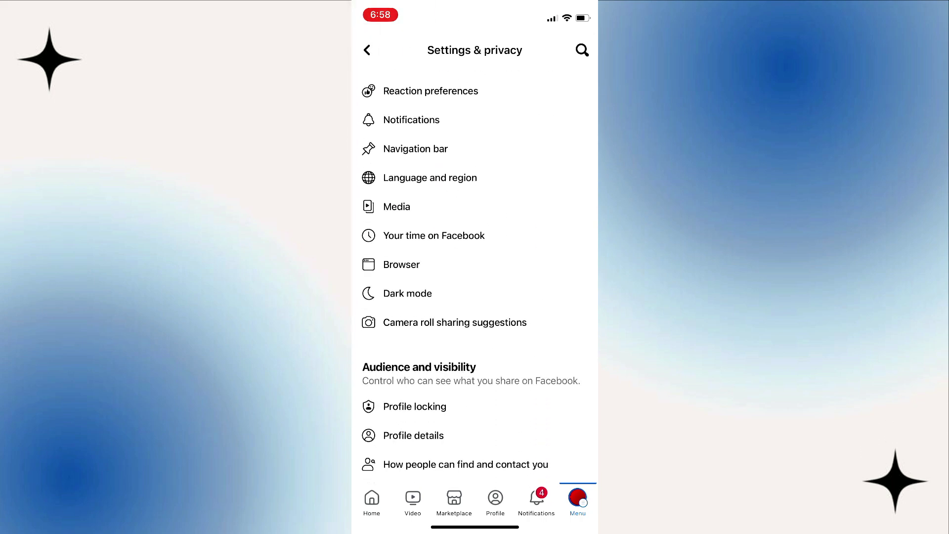
{"action": "scroll", "coordinate": [475, 296], "scroll_direction": "down", "scroll_amount": 2}
{"action": "scroll", "coordinate": [474, 298], "scroll_direction": "down", "scroll_amount": 4}
{"action": "scroll", "coordinate": [475, 297], "scroll_direction": "down", "scroll_amount": 5}
{"action": "scroll", "coordinate": [474, 297], "scroll_direction": "down", "scroll_amount": 2}
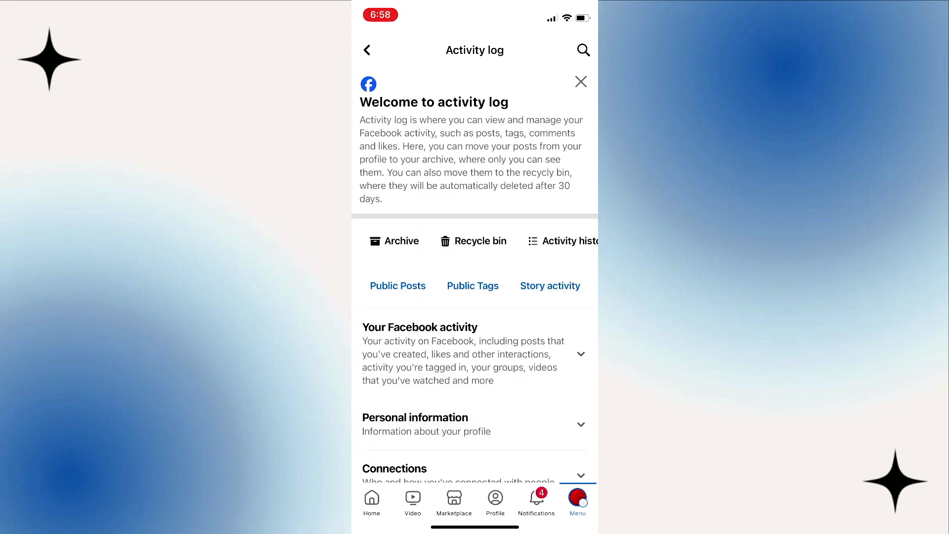
{"action": "scroll", "coordinate": [474, 297], "scroll_direction": "down", "scroll_amount": 3}
Expand Your Facebook activity and open Manage posts, showing three 11 April 2024 watched-video entries.
{"action": "left_click", "coordinate": [475, 229]}
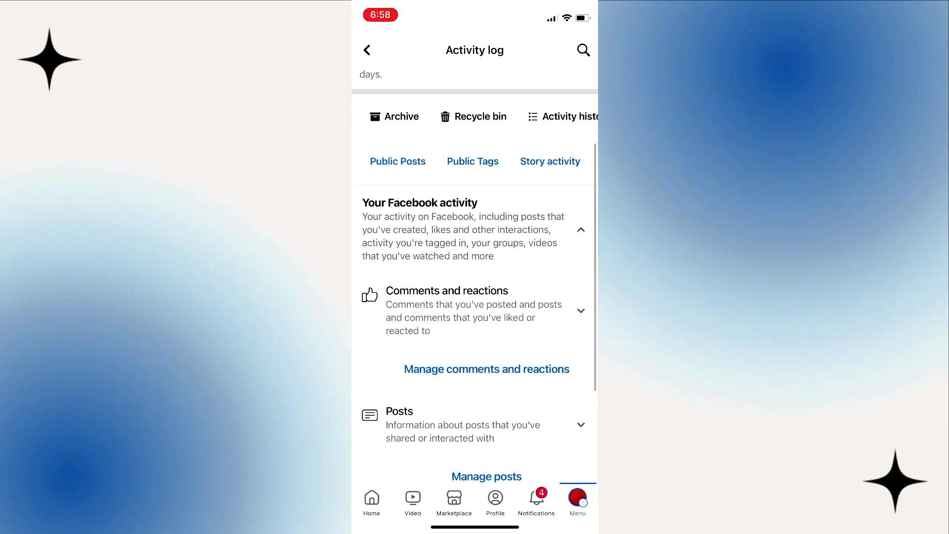
{"action": "scroll", "coordinate": [475, 297], "scroll_direction": "down", "scroll_amount": 2}
{"action": "scroll", "coordinate": [475, 297], "scroll_direction": "down", "scroll_amount": 2}
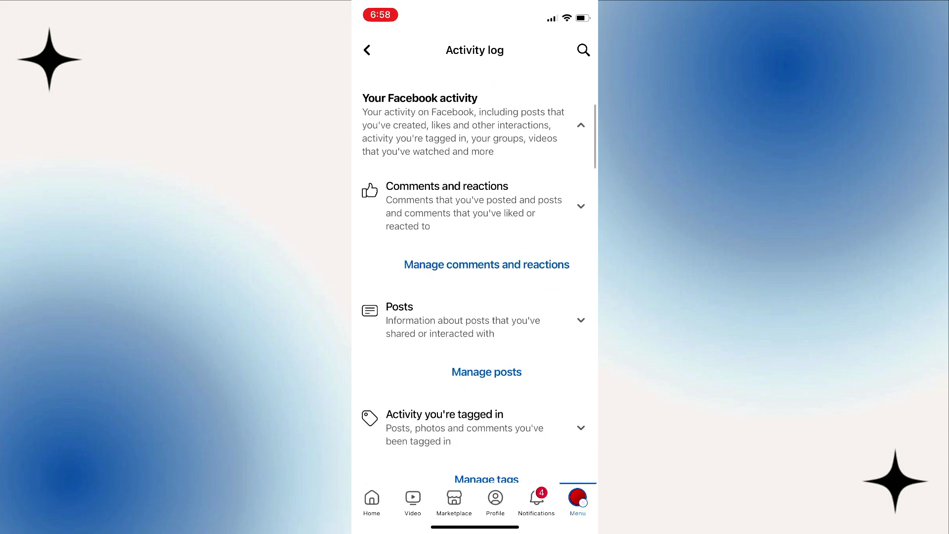
{"action": "left_click", "coordinate": [486, 361]}
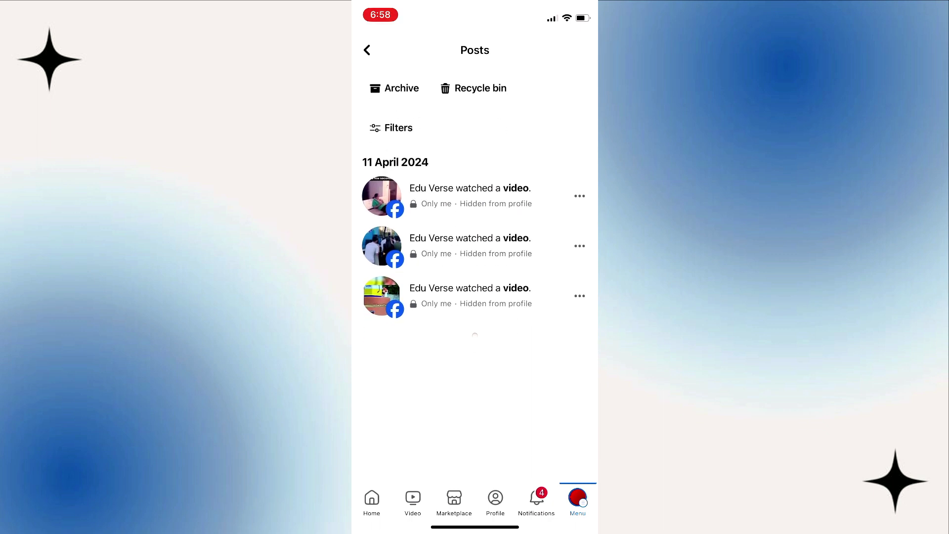
Delete the first watched-video entry, leaving two in the Posts list.
{"action": "left_click", "coordinate": [580, 196]}
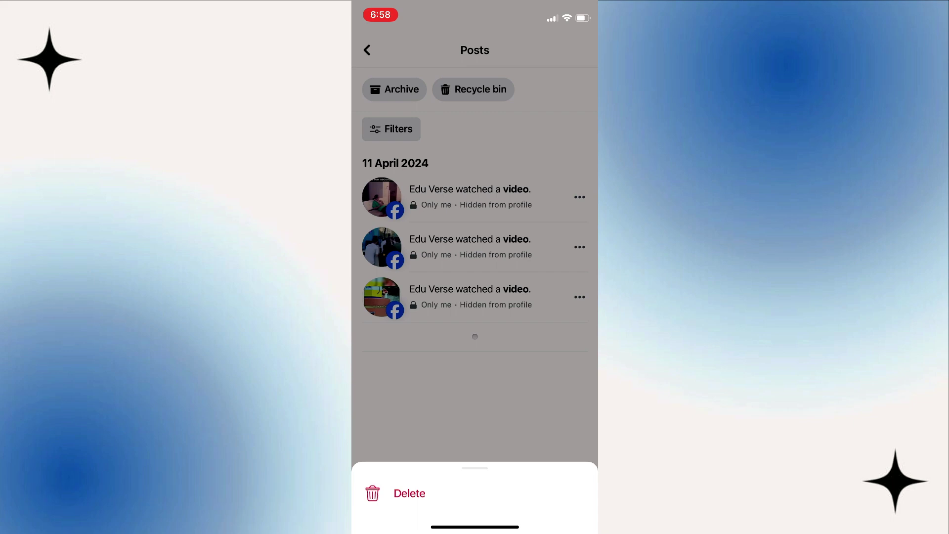
{"action": "left_click", "coordinate": [409, 494]}
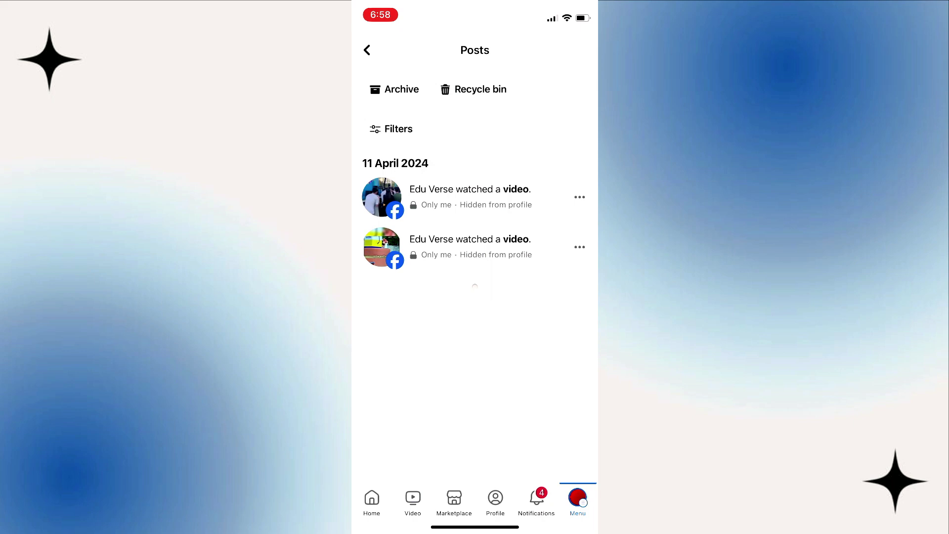
{"action": "left_click", "coordinate": [367, 50]}
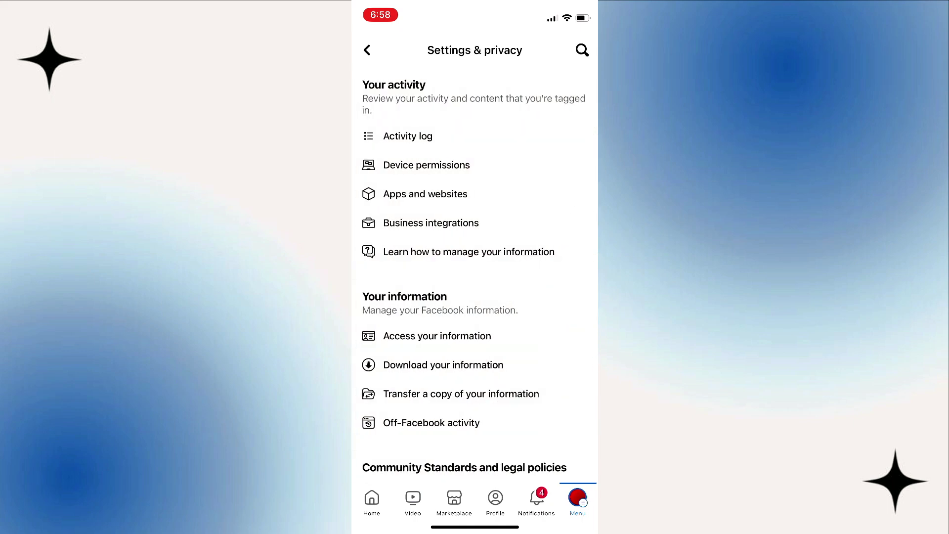
Back out to the home feed and close Facebook to the phone's home screen.
{"action": "left_click", "coordinate": [366, 50]}
{"action": "left_click", "coordinate": [372, 498]}
{"action": "left_click_drag", "start_coordinate": [475, 526], "coordinate": [475, 297]}
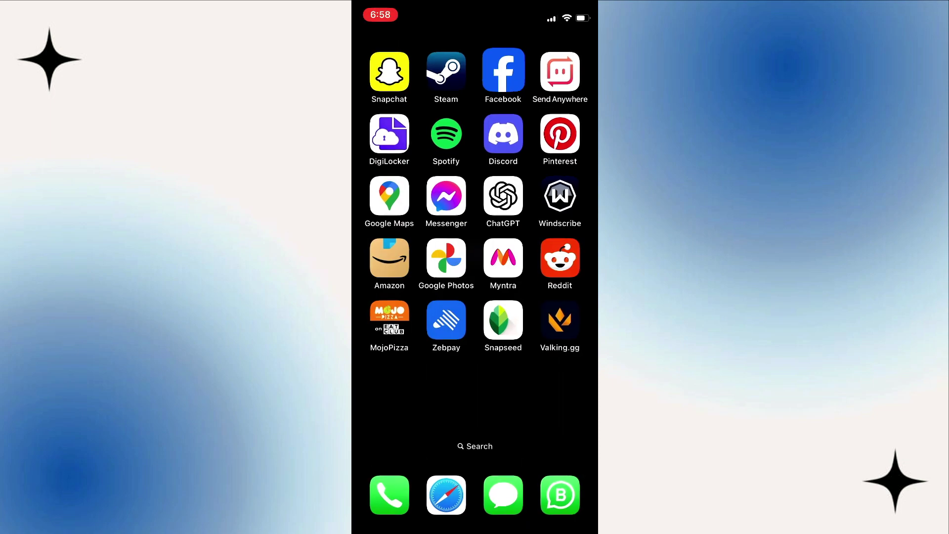
{"action": "left_click_drag", "start_coordinate": [385, 296], "coordinate": [563, 297]}
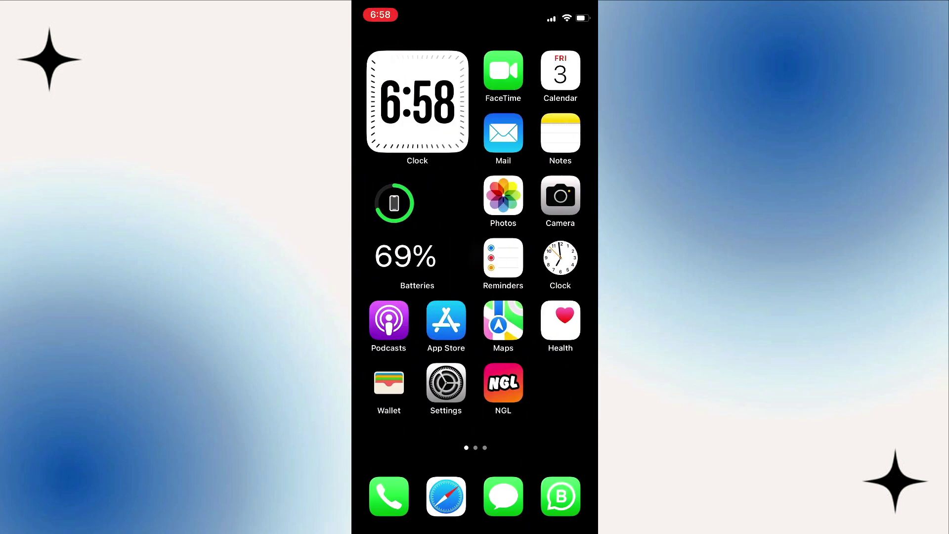